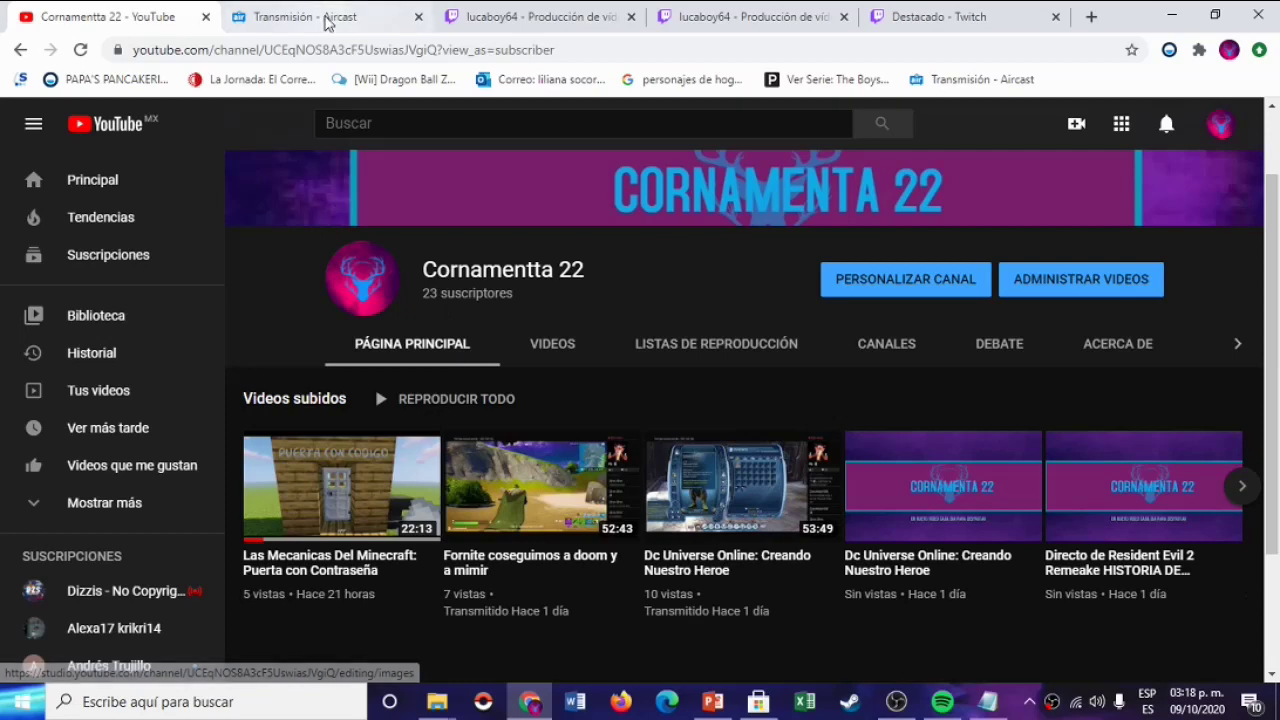
- Close the Twitch highlighter page and leave without saving its changes
click(330, 20)
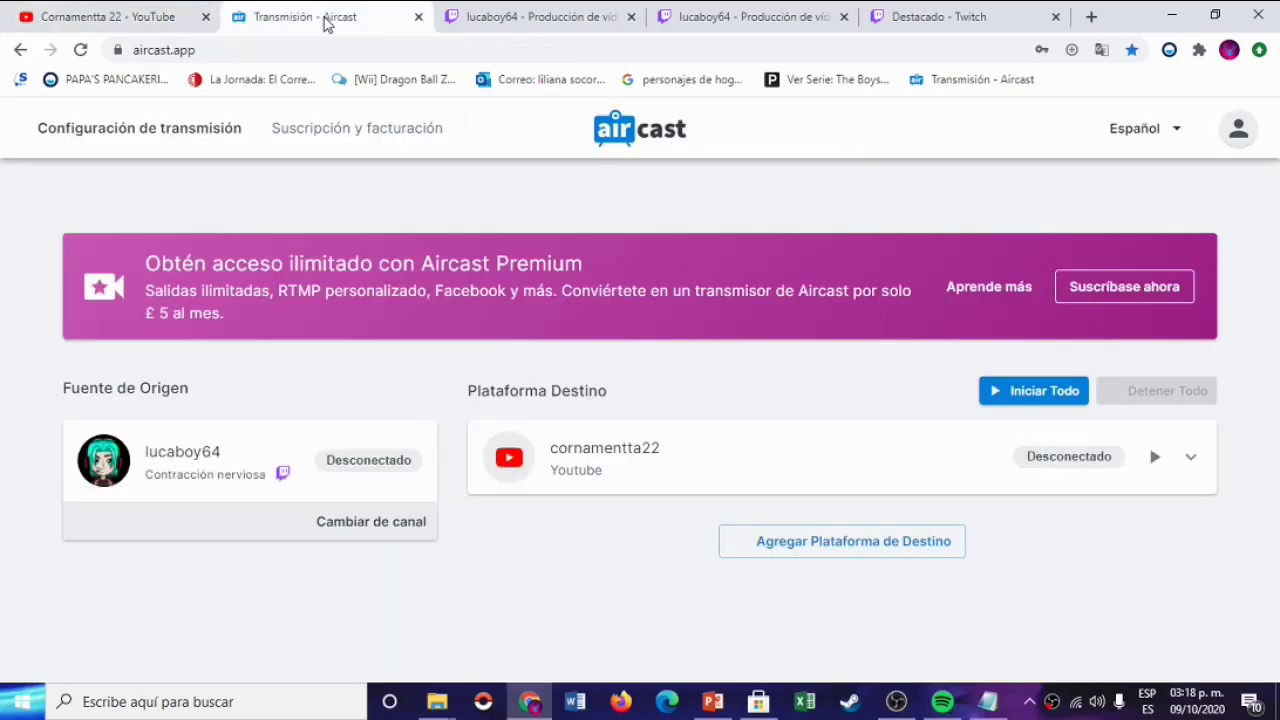
click(500, 22)
click(1020, 18)
click(1055, 16)
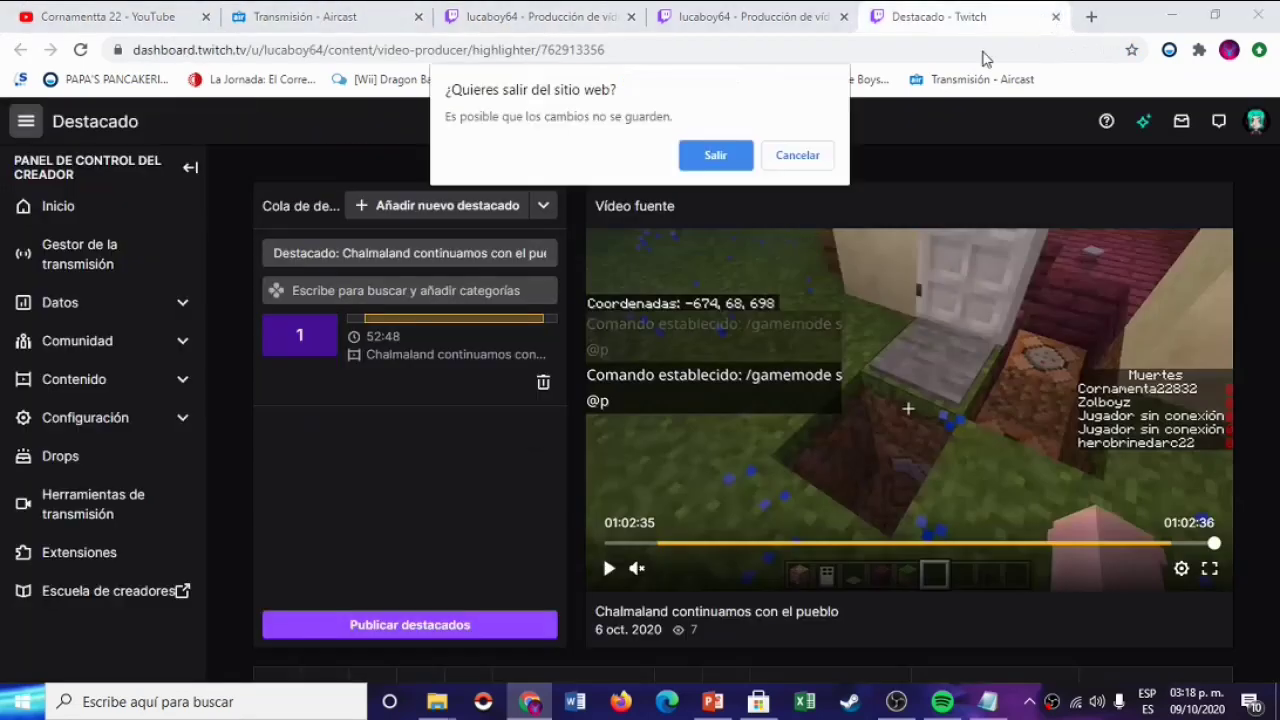
click(715, 154)
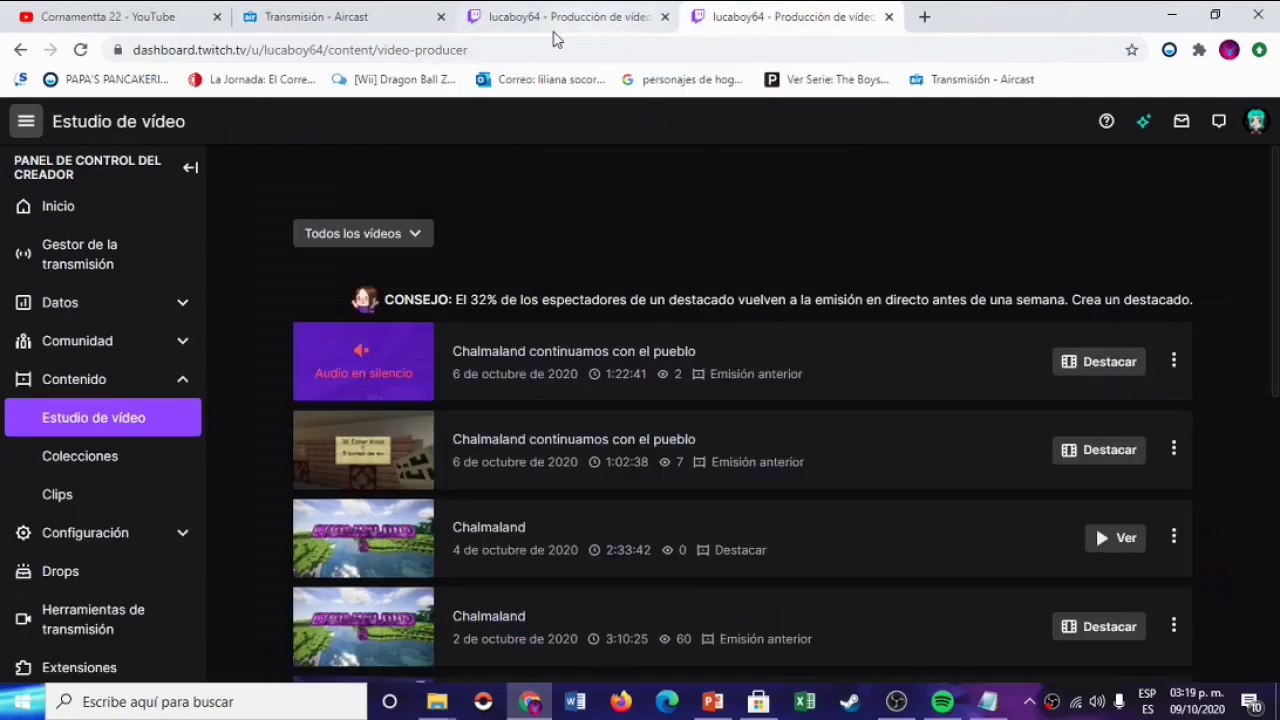
- Change the origin channel in Aircast by reconnecting Twitch as the source and authorizing access to the account
click(151, 30)
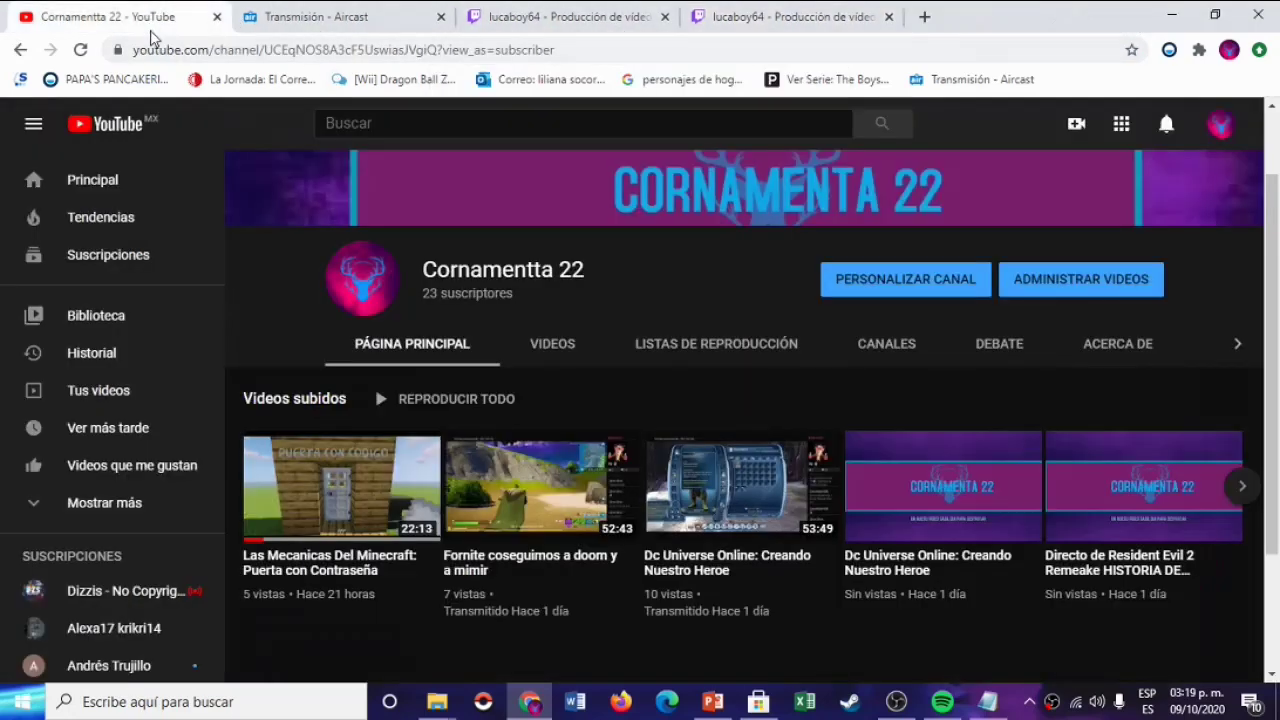
click(340, 18)
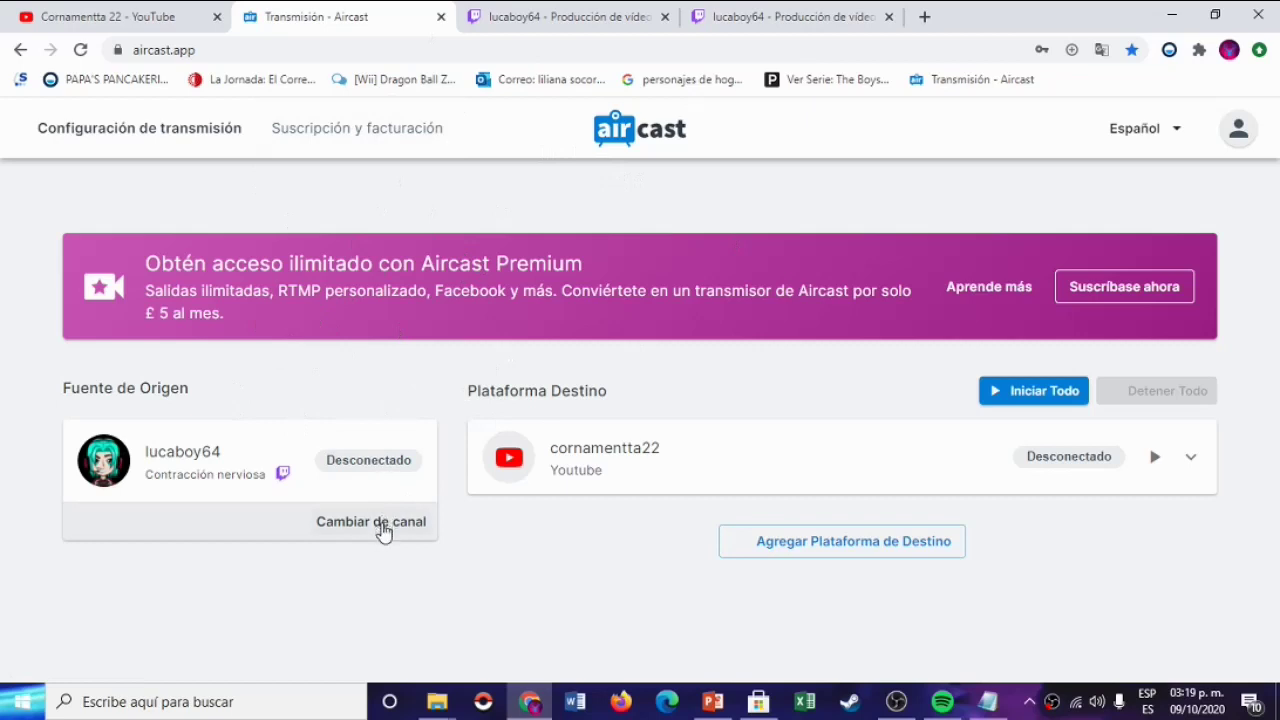
click(347, 530)
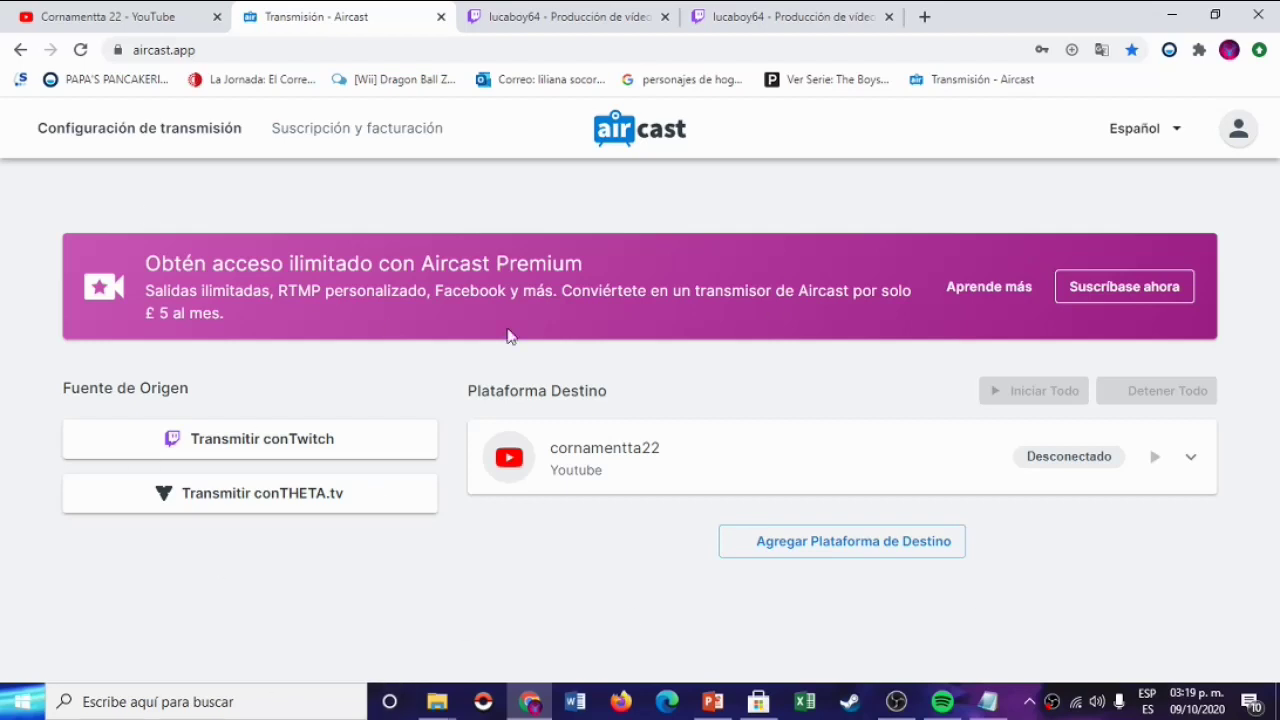
click(287, 453)
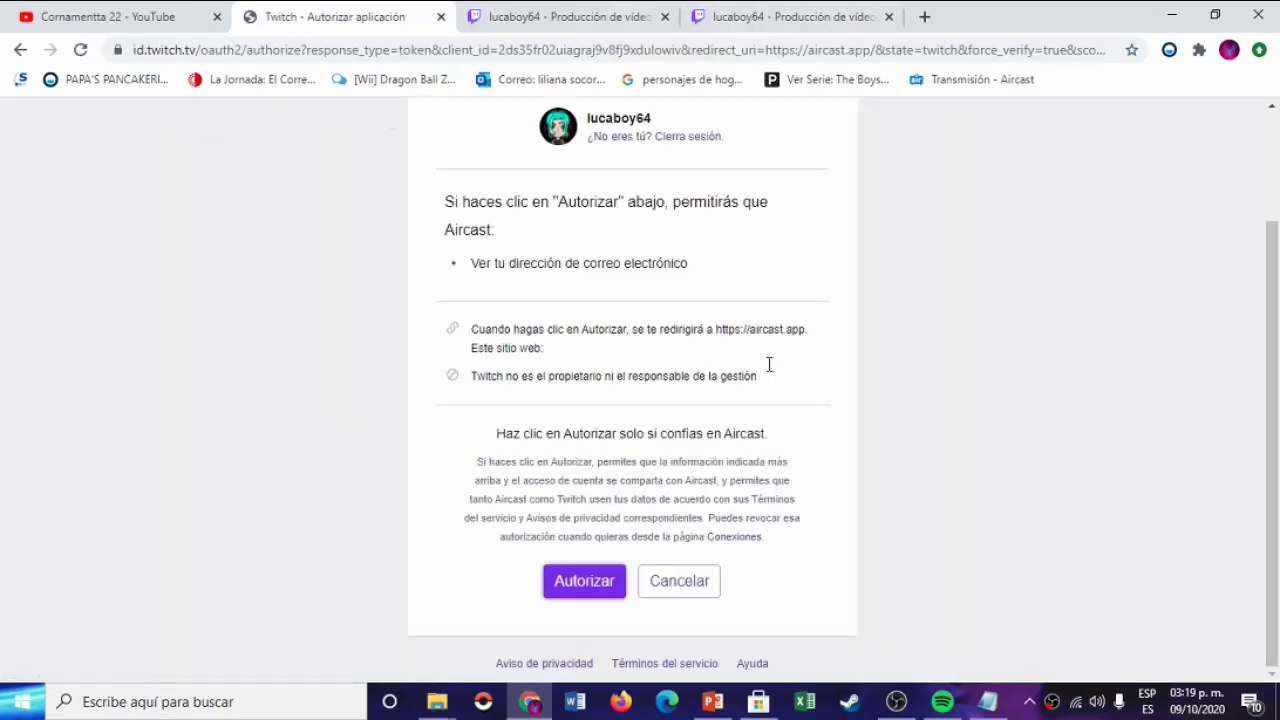
click(589, 596)
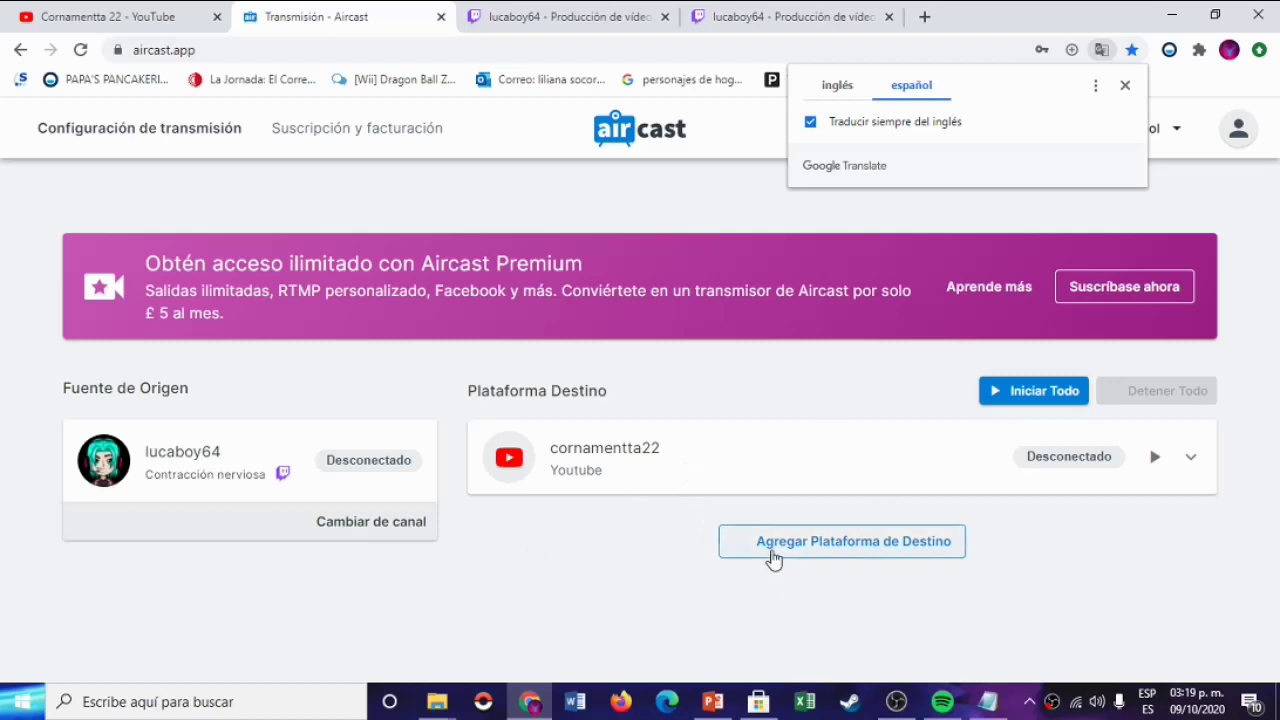
- Add a second YouTube entry to Aircast's destination platforms
click(818, 558)
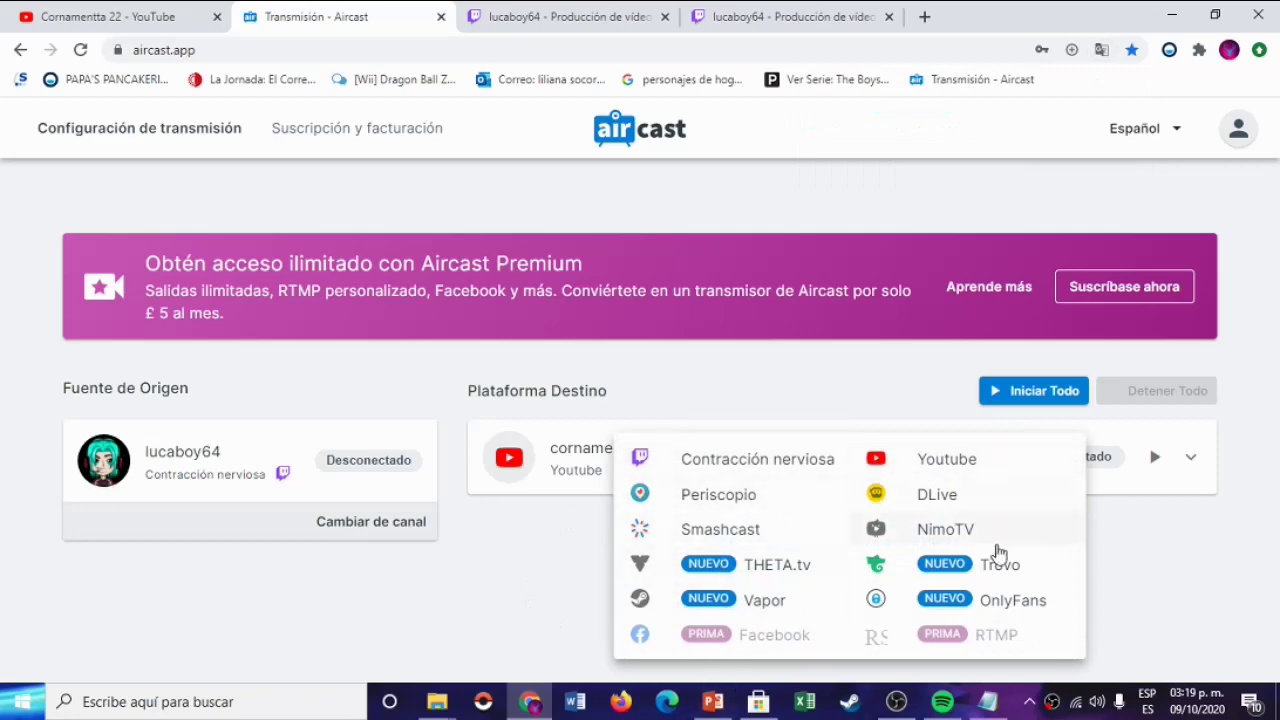
click(936, 471)
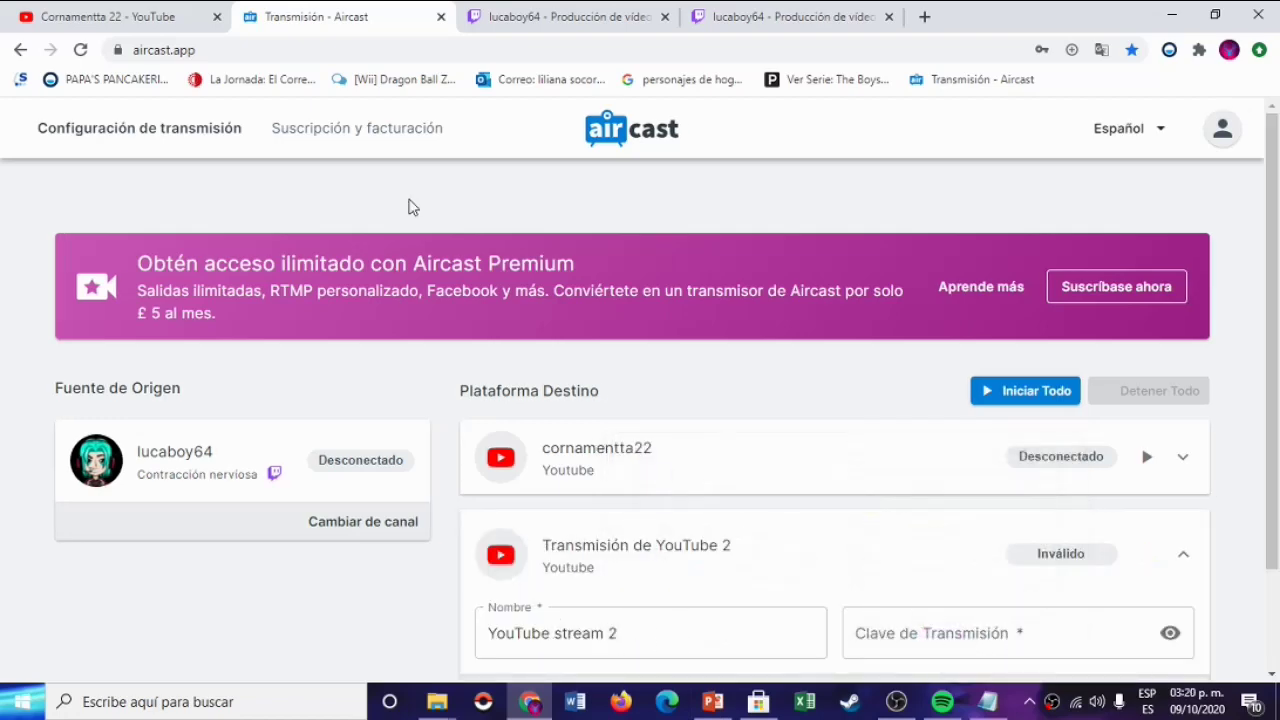
- Open YouTube Studio's live control room and start a stream for right now using streaming software
click(195, 24)
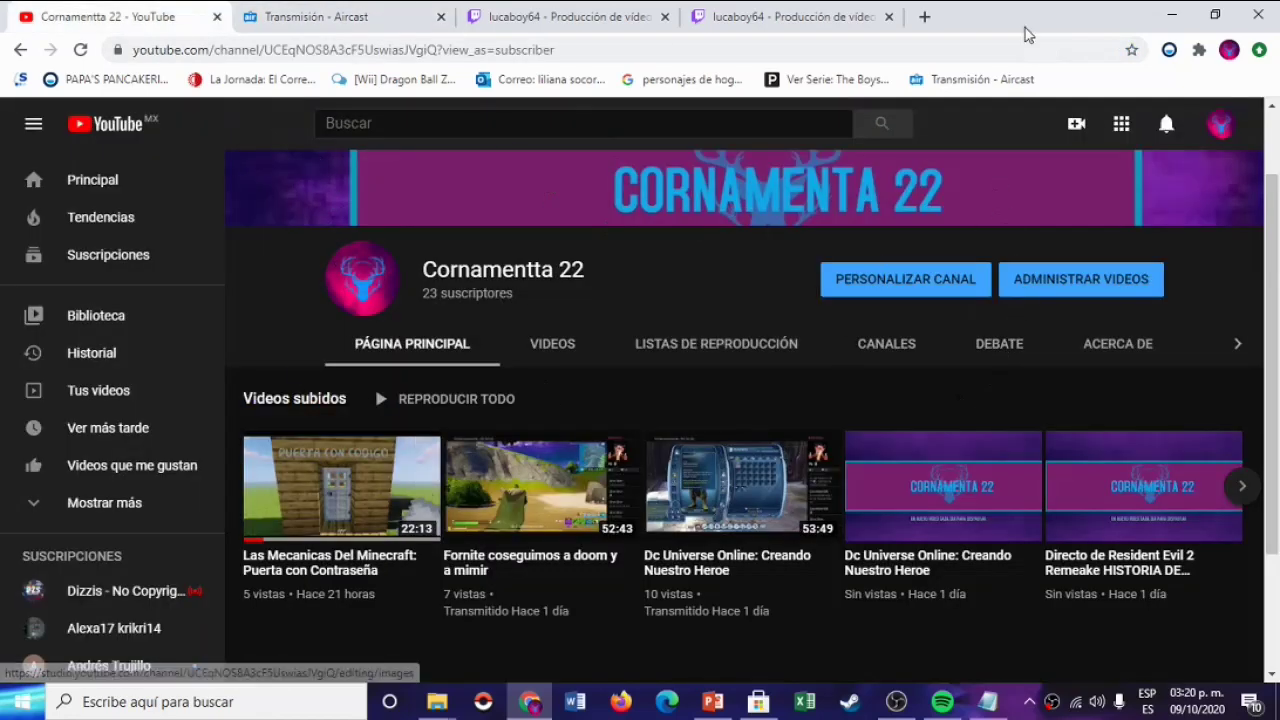
click(1054, 279)
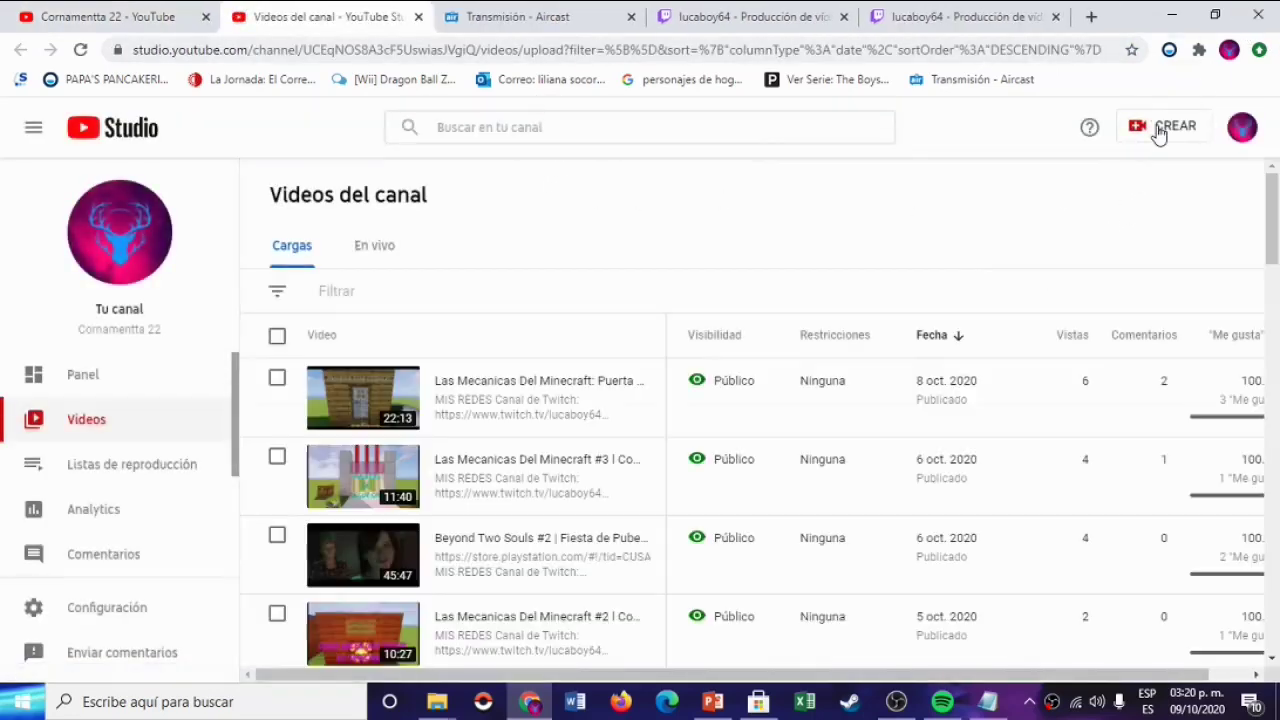
click(1158, 132)
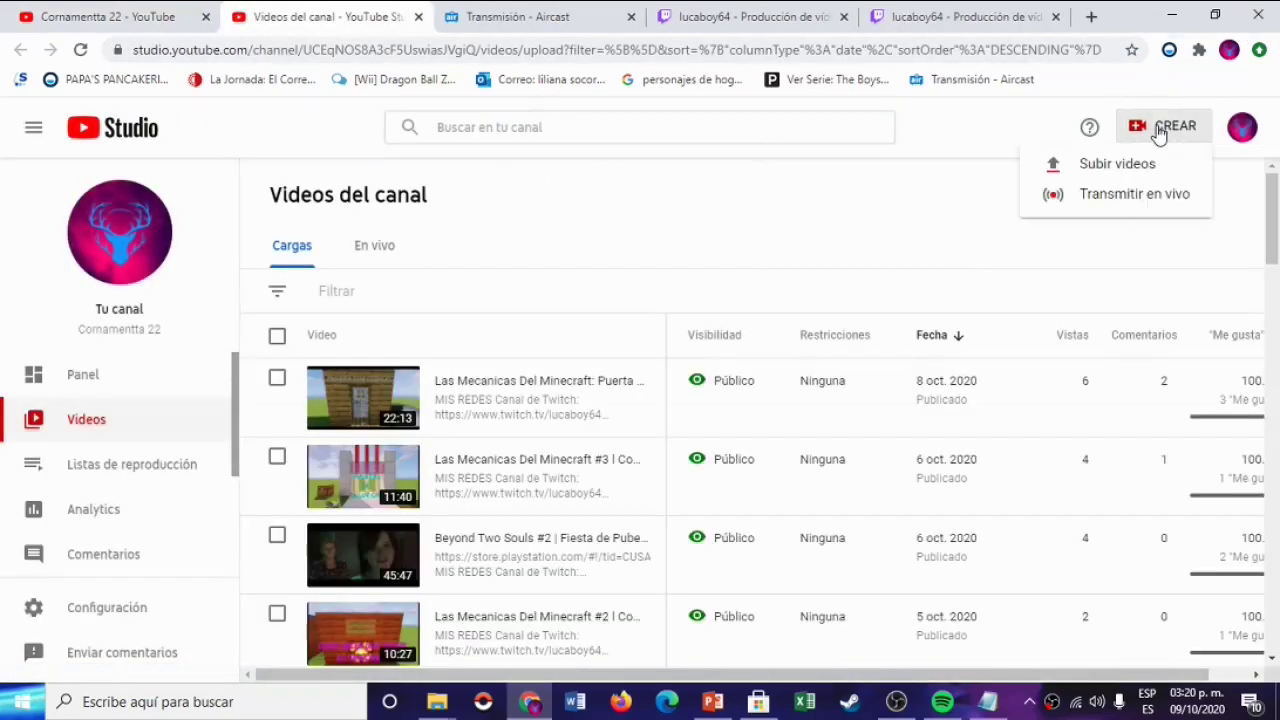
click(1126, 196)
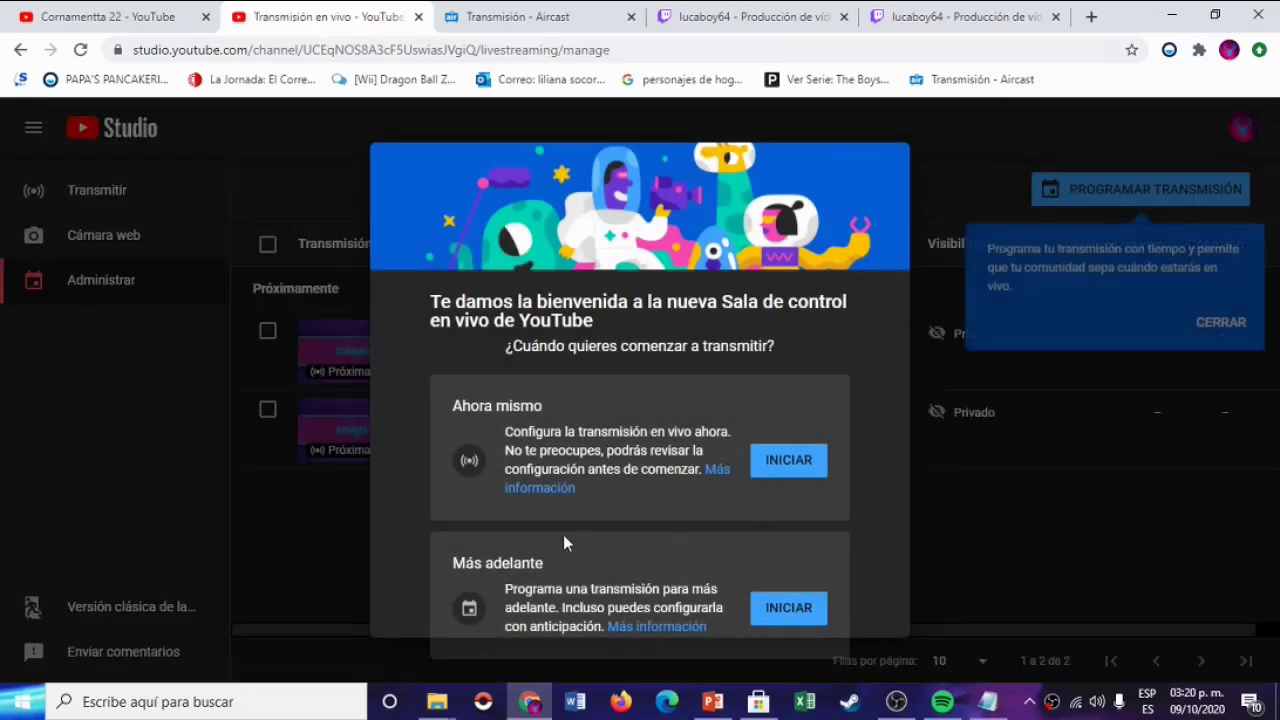
click(770, 458)
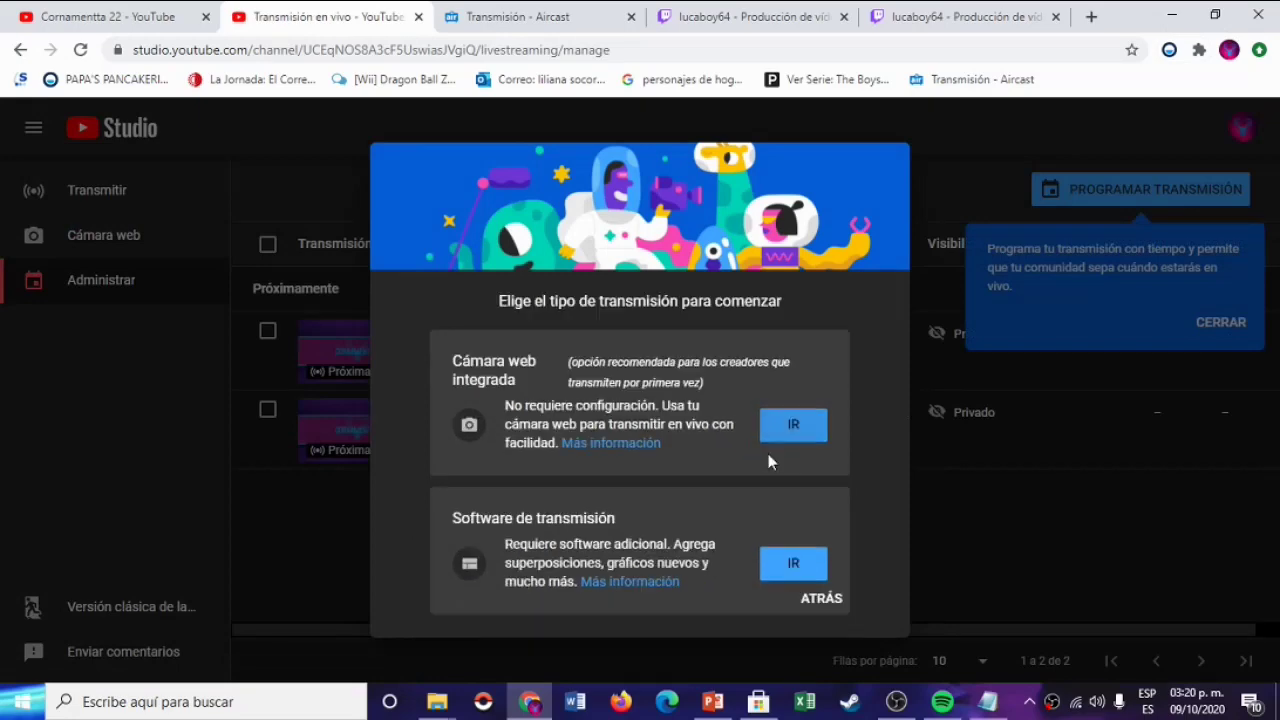
click(794, 562)
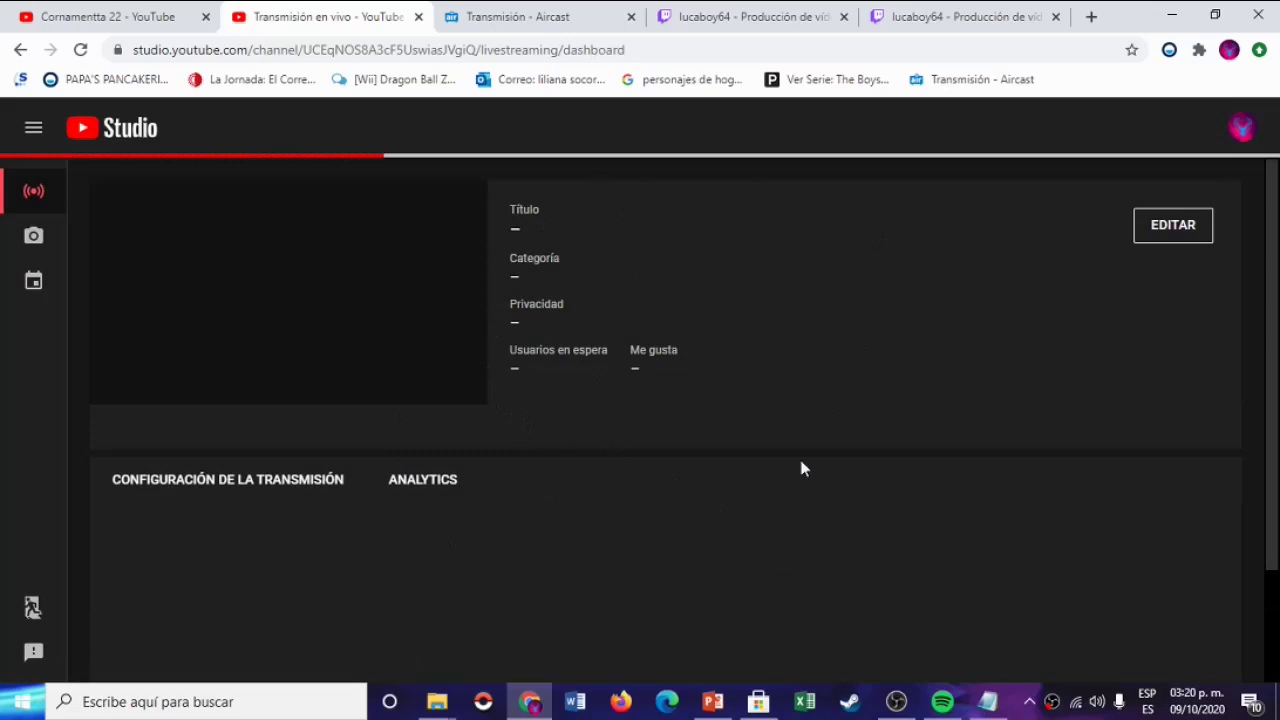
- Copy the default stream key from the YouTube stream settings
scroll(408, 549, down, 3)
scroll(307, 632, up, 3)
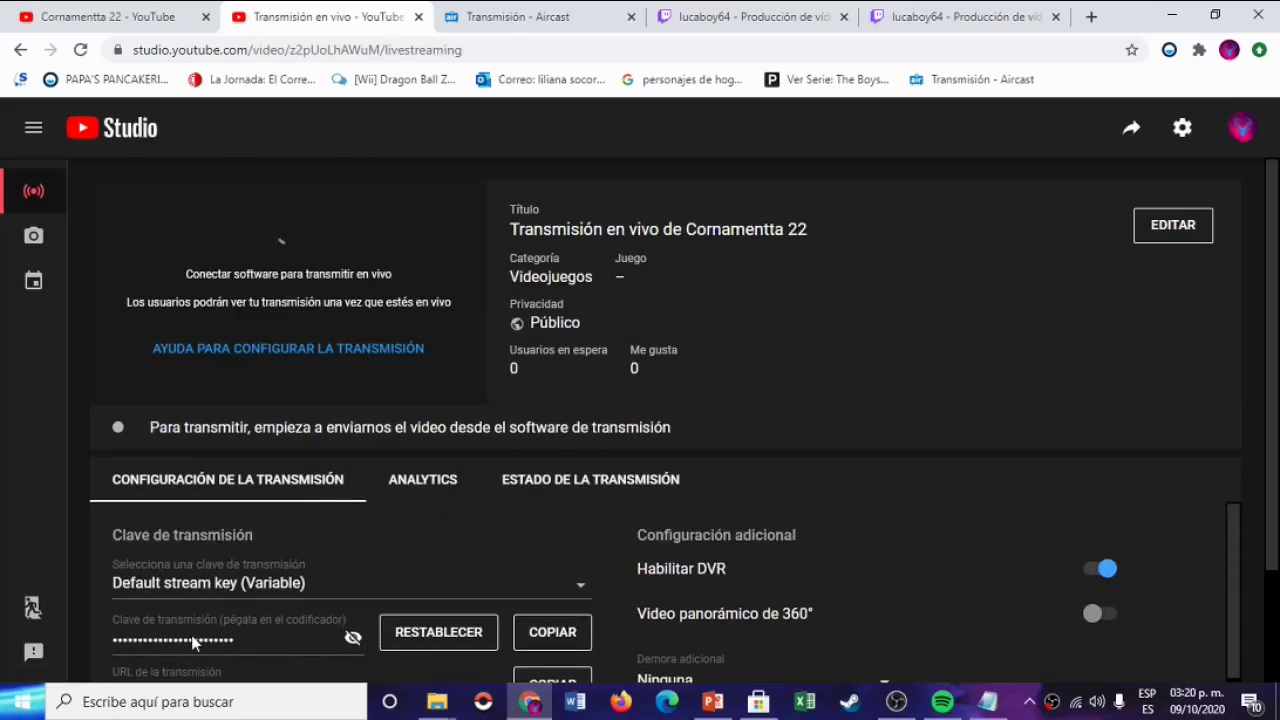
click(521, 632)
- Return to Aircast and remove the YouTube stream 2 destination
click(520, 17)
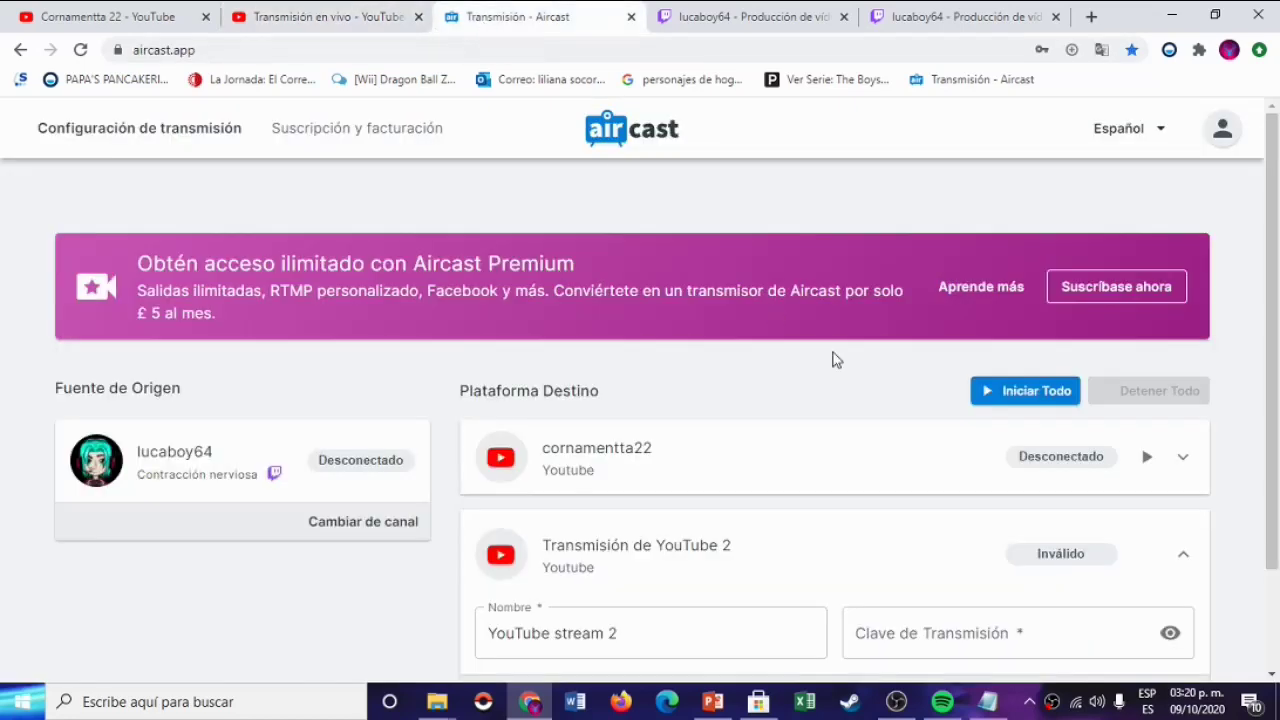
scroll(1043, 543, down, 2)
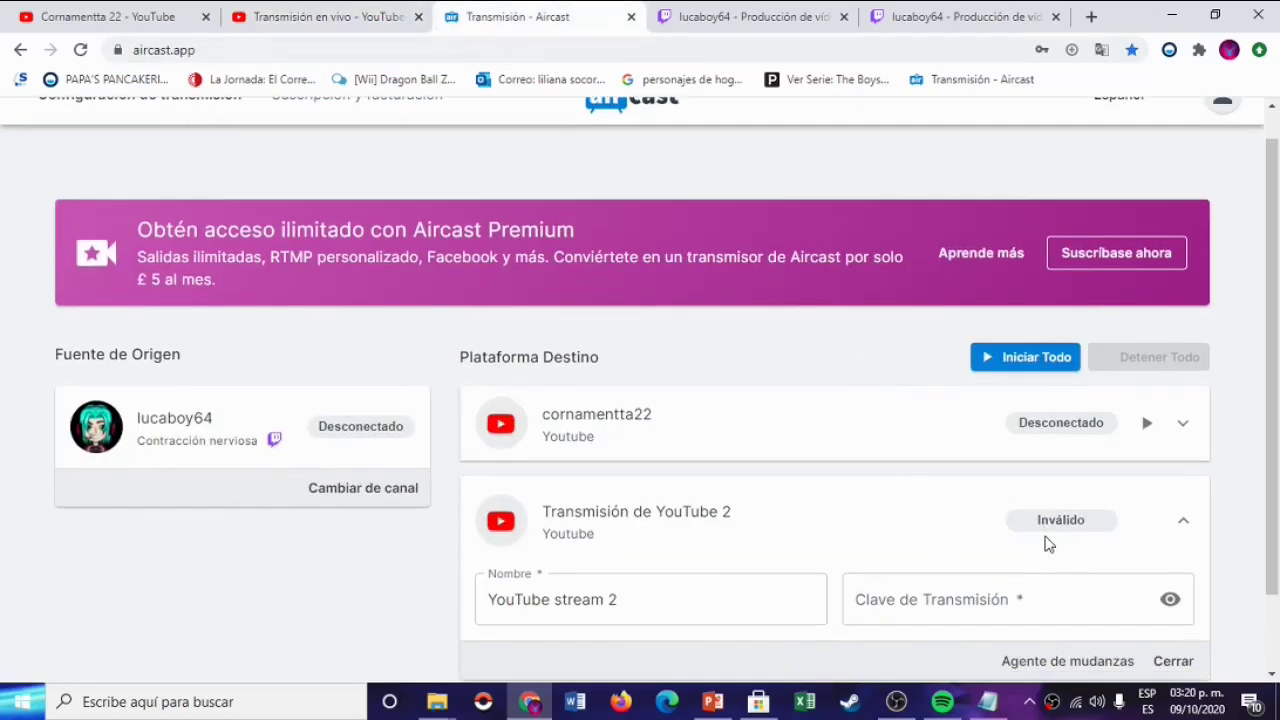
click(1168, 576)
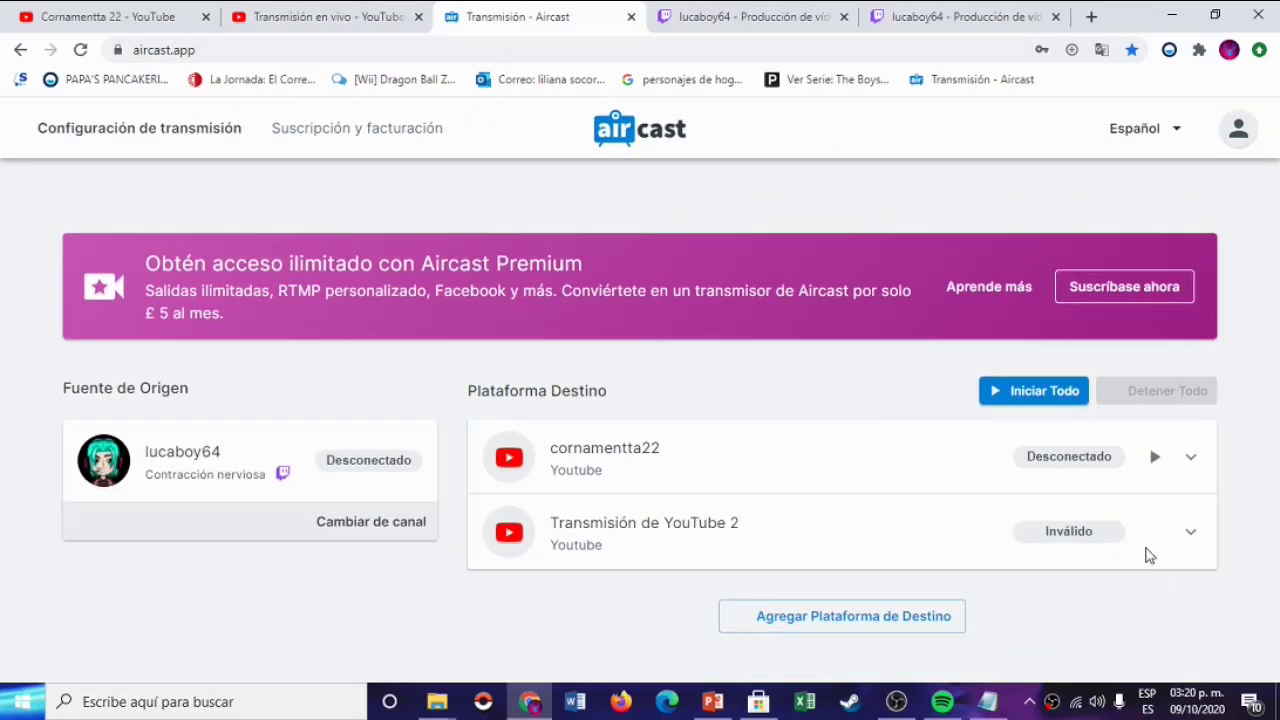
click(1183, 537)
scroll(1113, 611, down, 2)
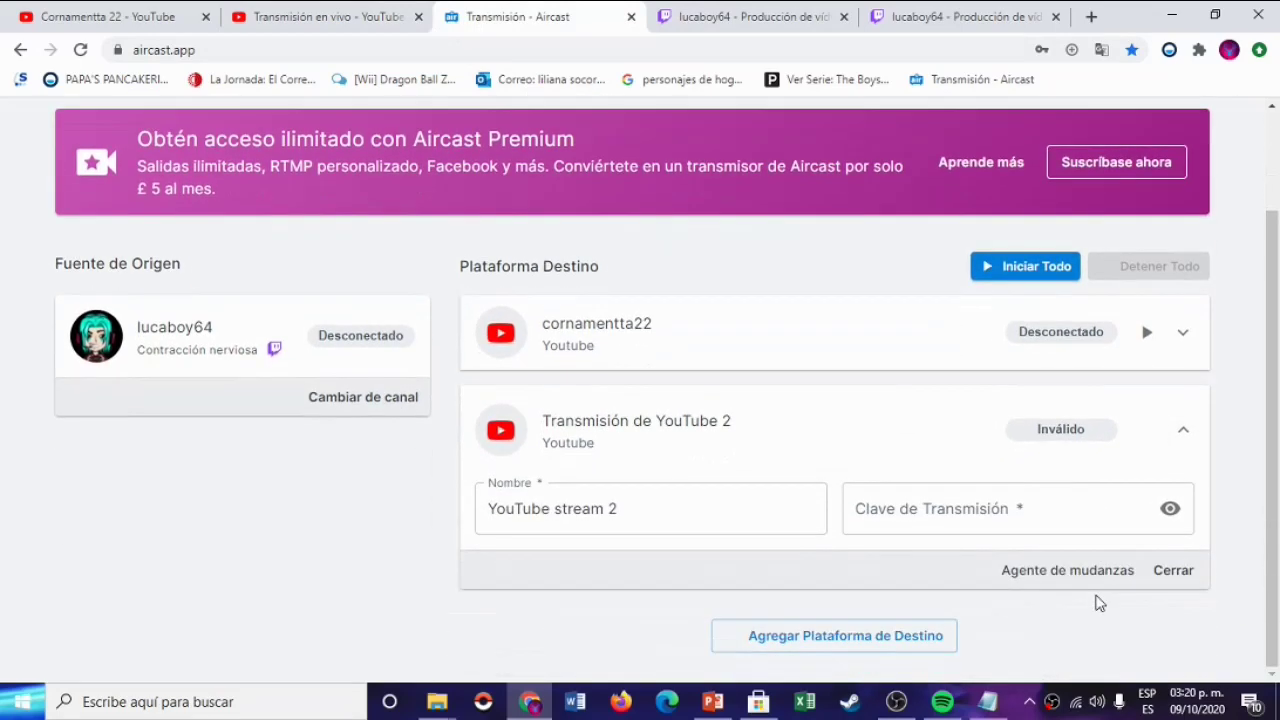
click(1087, 572)
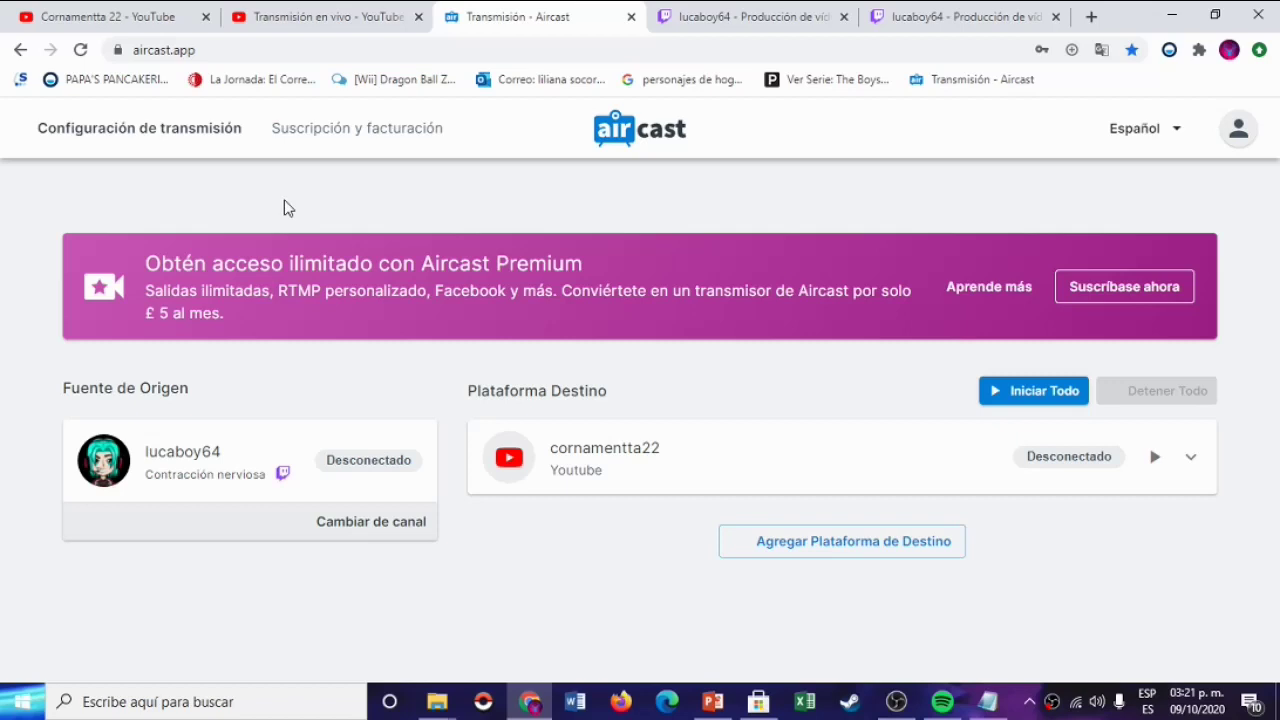
- Close the YouTube live streaming page and the duplicate Twitch video list page
click(418, 16)
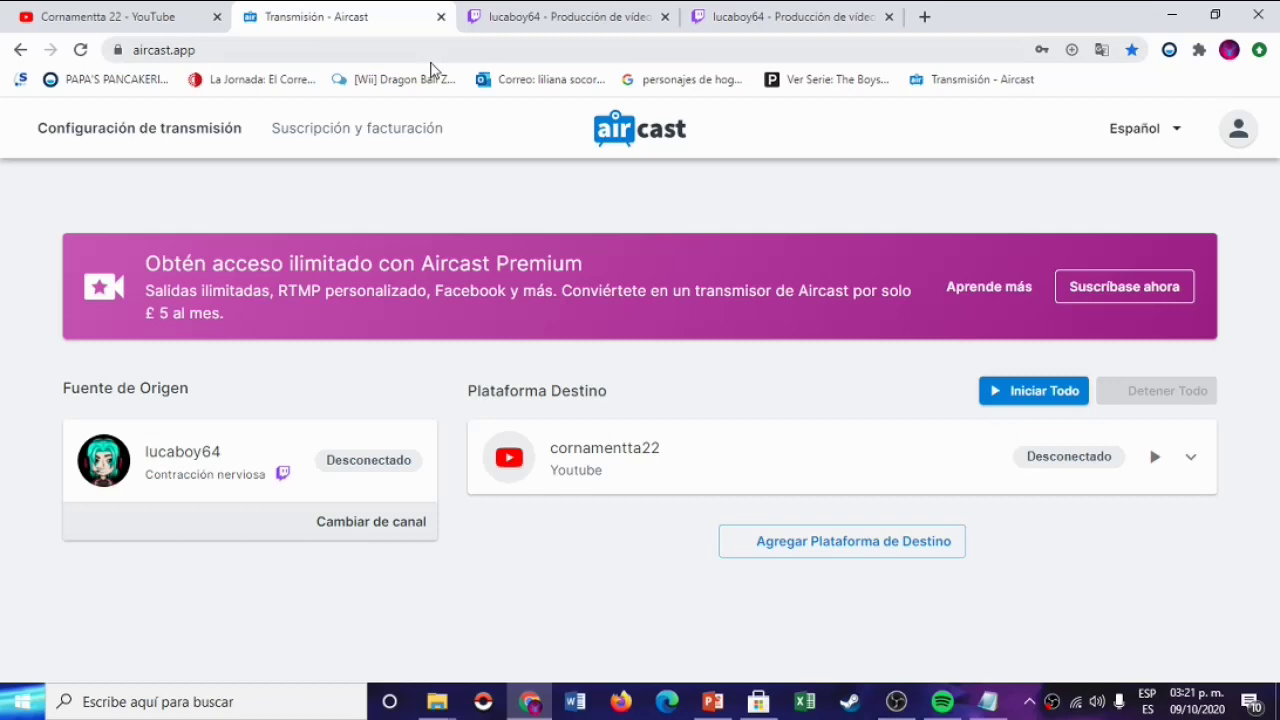
click(524, 18)
click(886, 17)
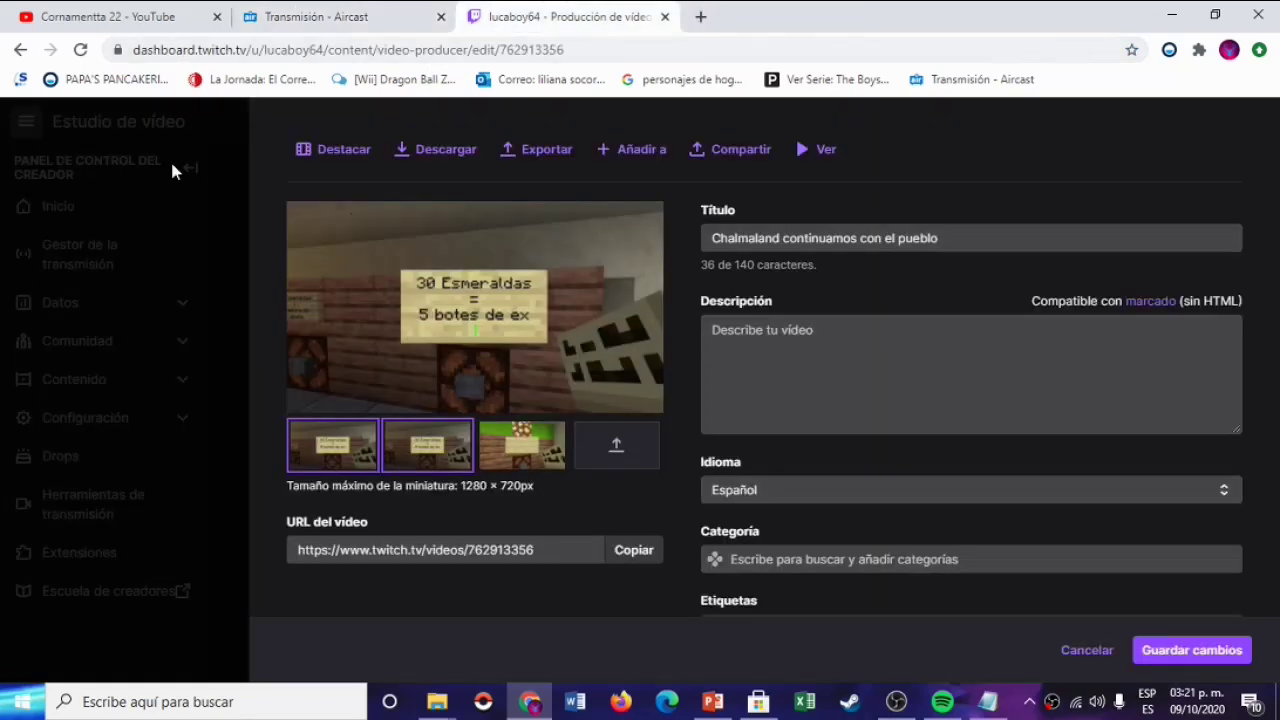
- Go back to the Twitch home page and open Estudio de vídeo for the signed-in account
click(237, 160)
click(20, 52)
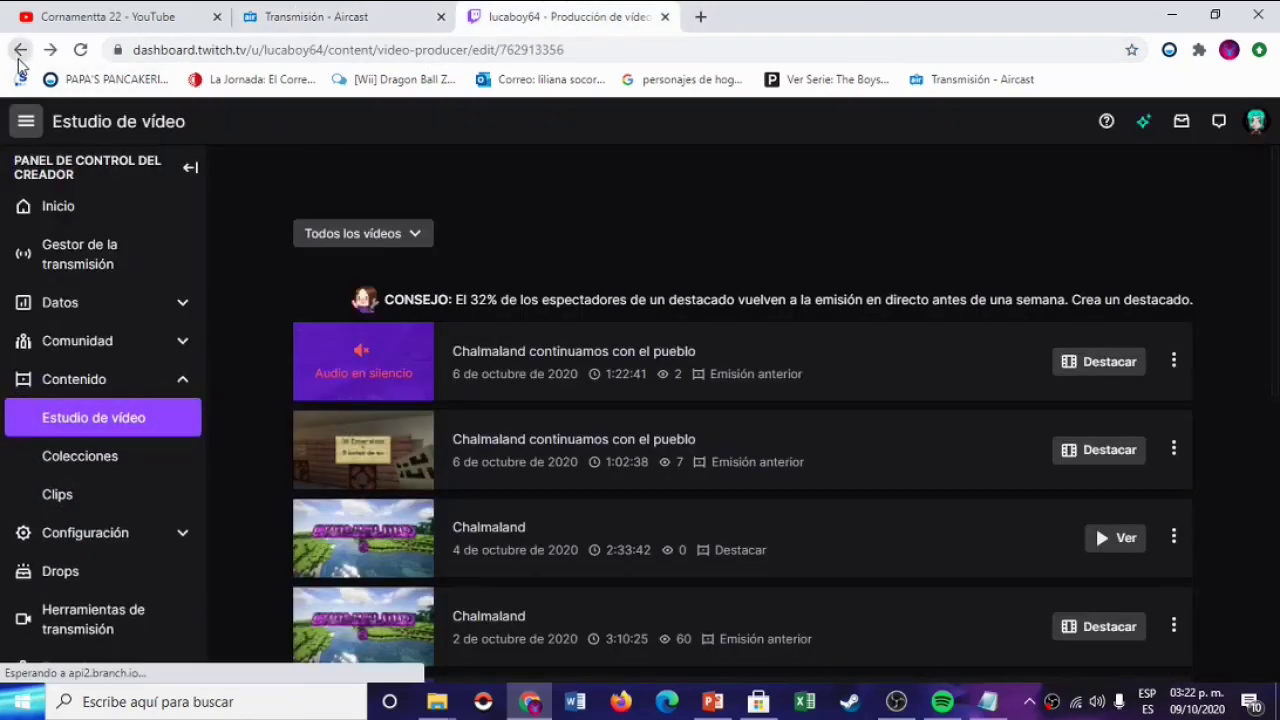
click(19, 58)
click(19, 58)
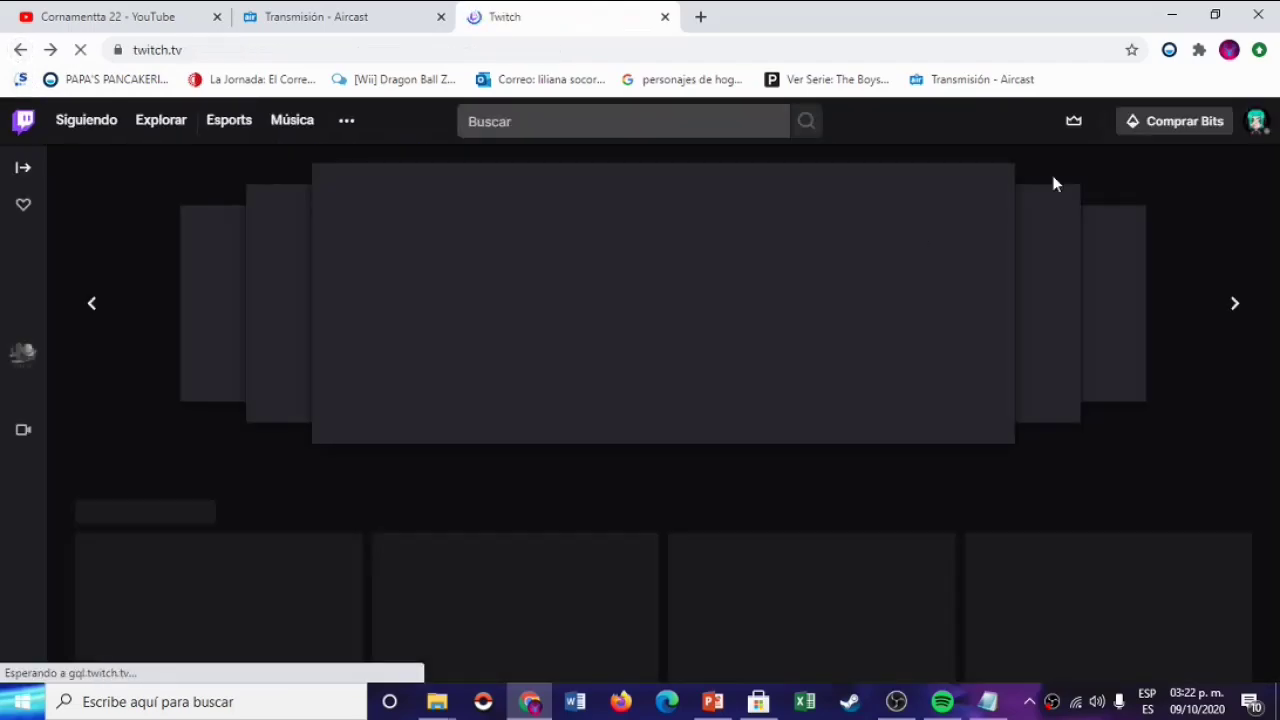
click(1256, 121)
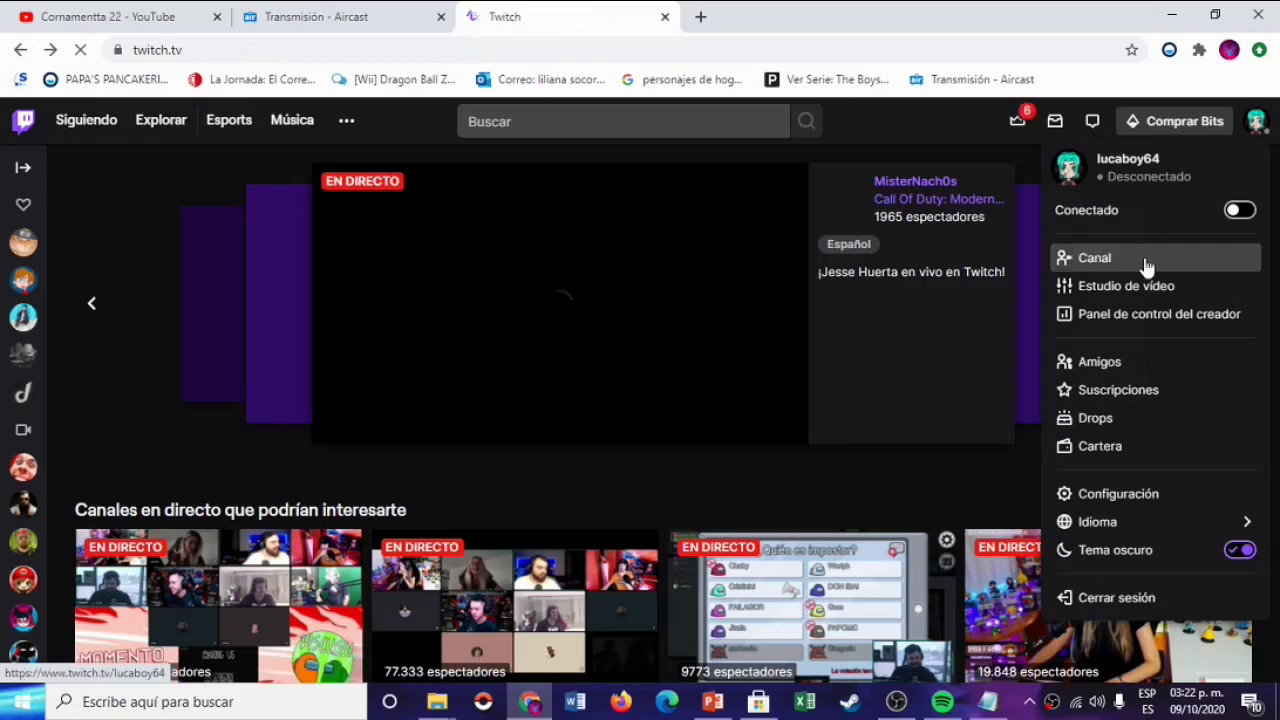
click(1140, 288)
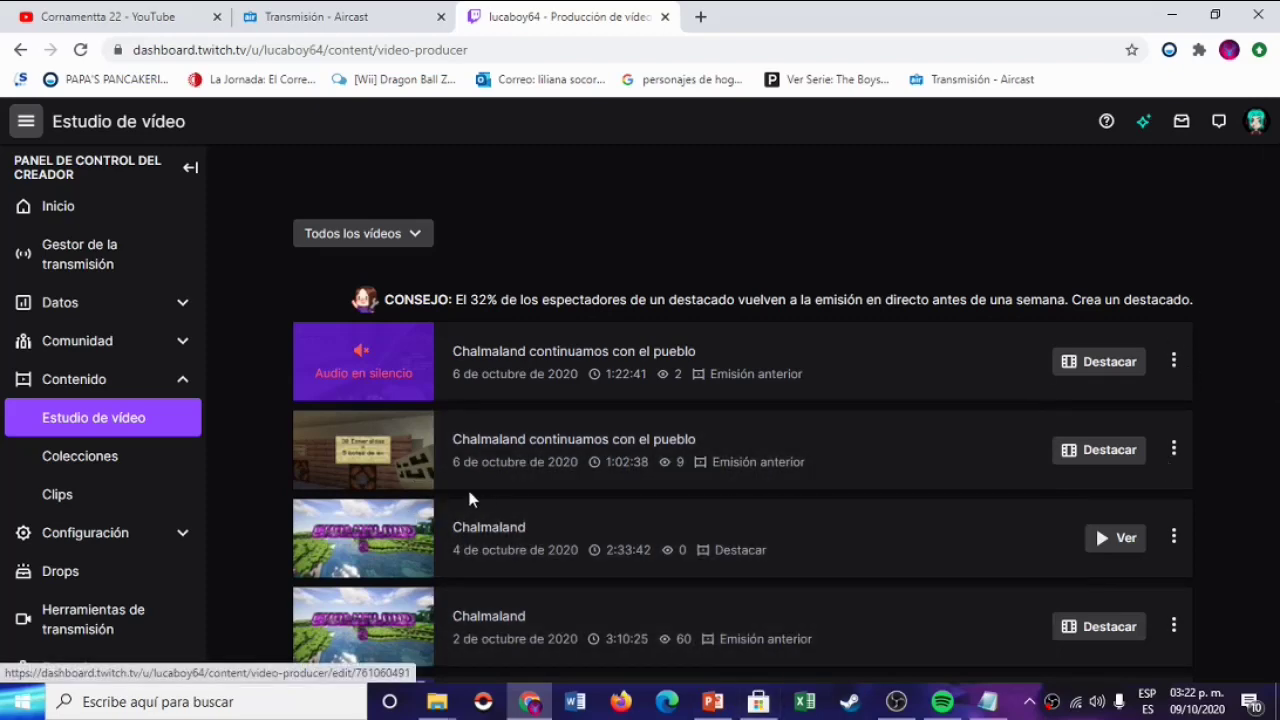
- View the editing details of the 1:02:38 Chalmaland continuamos con el pueblo broadcast, leaving them without saving
click(1173, 450)
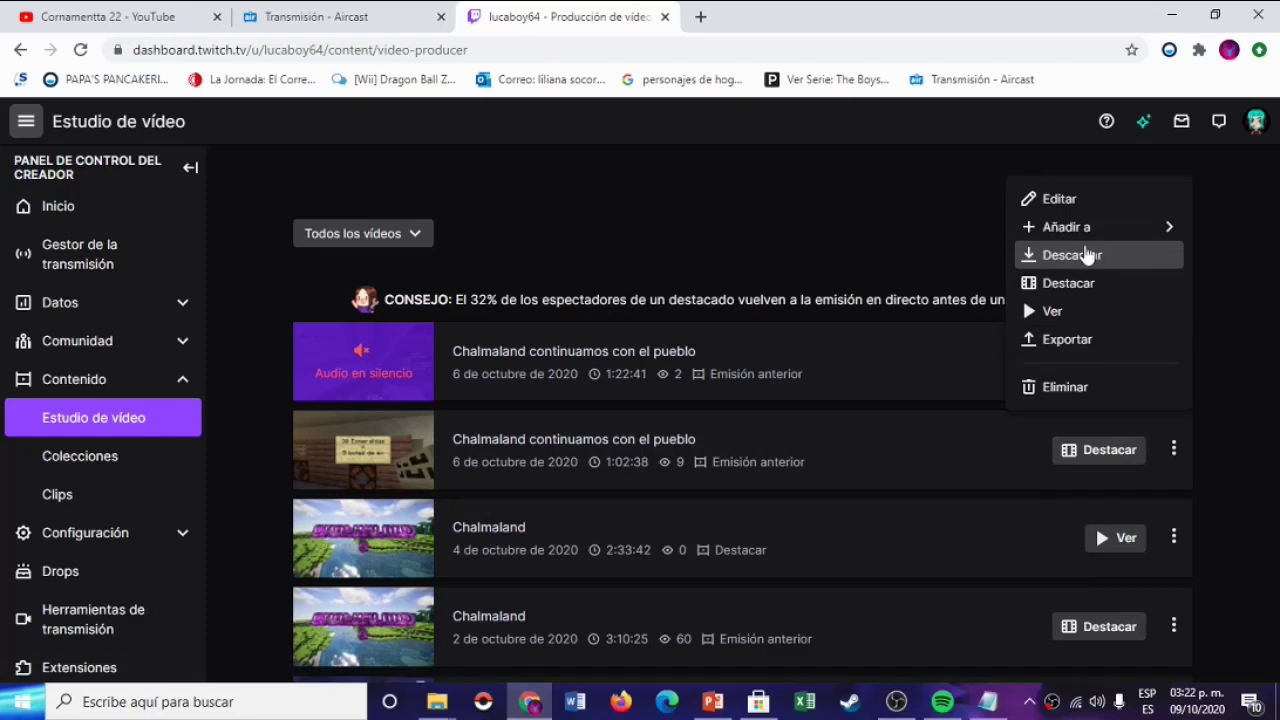
click(1055, 205)
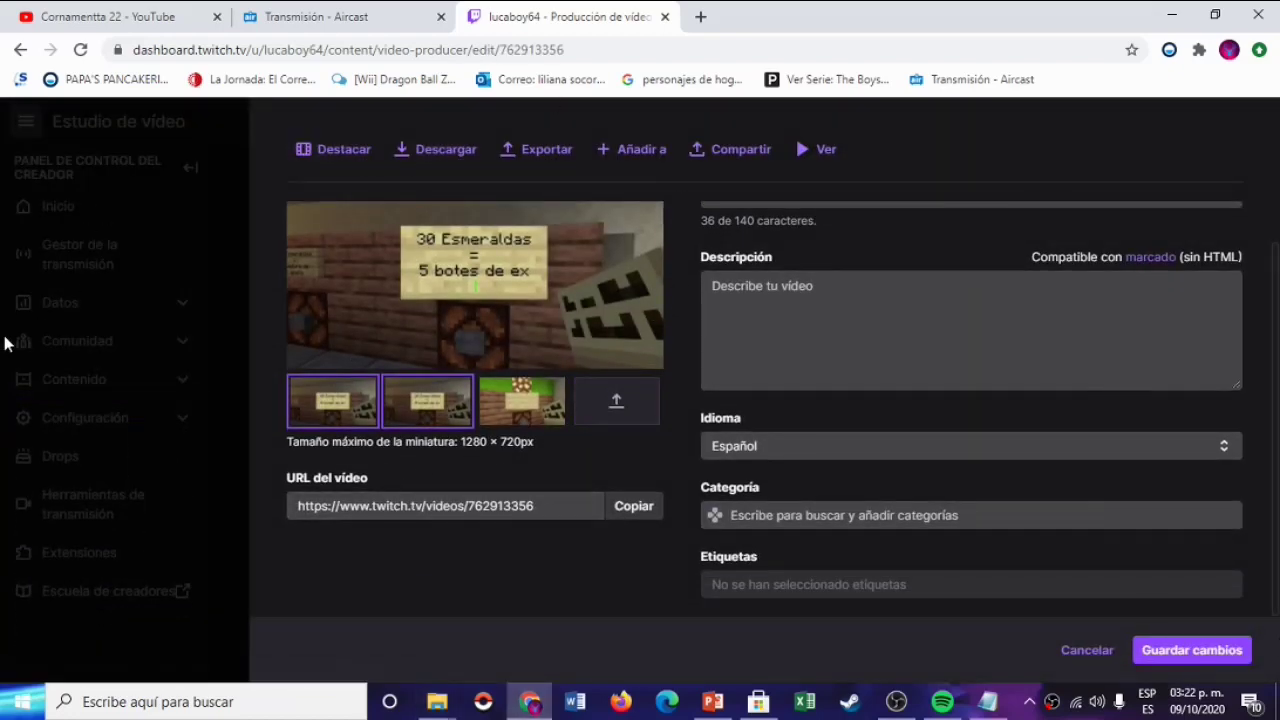
click(1057, 659)
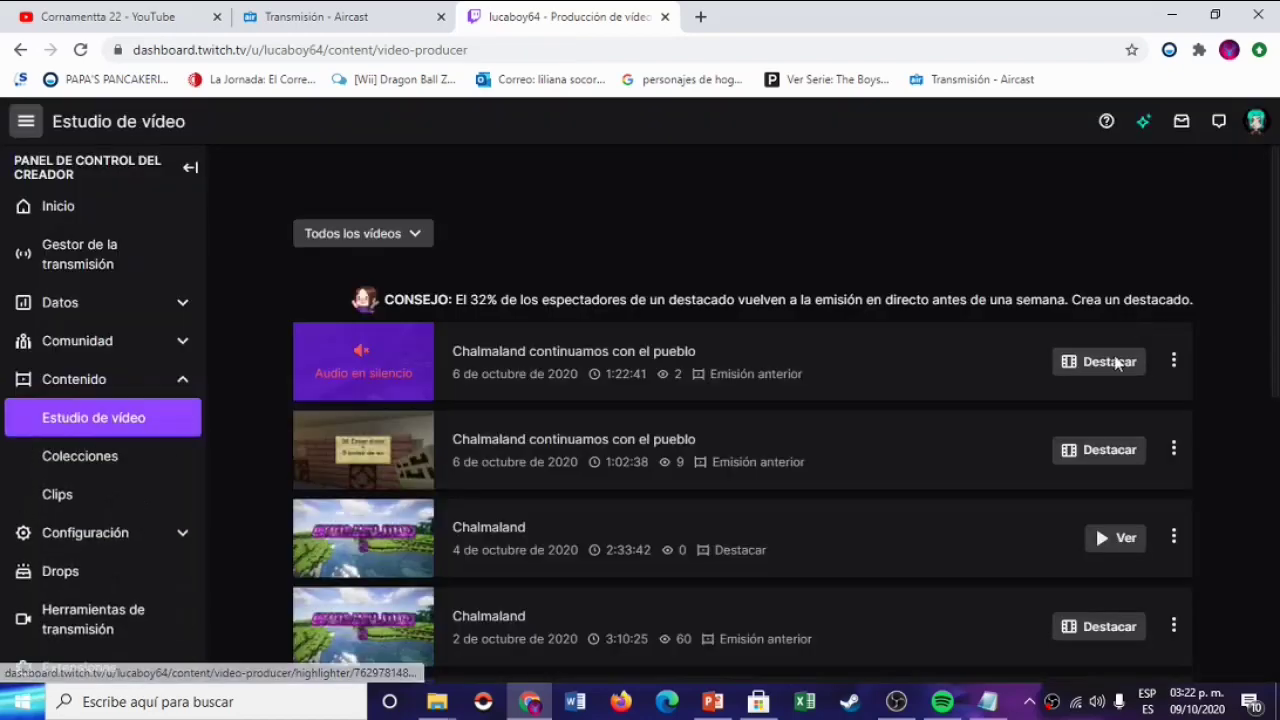
- View the YouTube export options for the 1:02:38 Chalmaland continuamos con el pueblo broadcast, without exporting it
click(1172, 448)
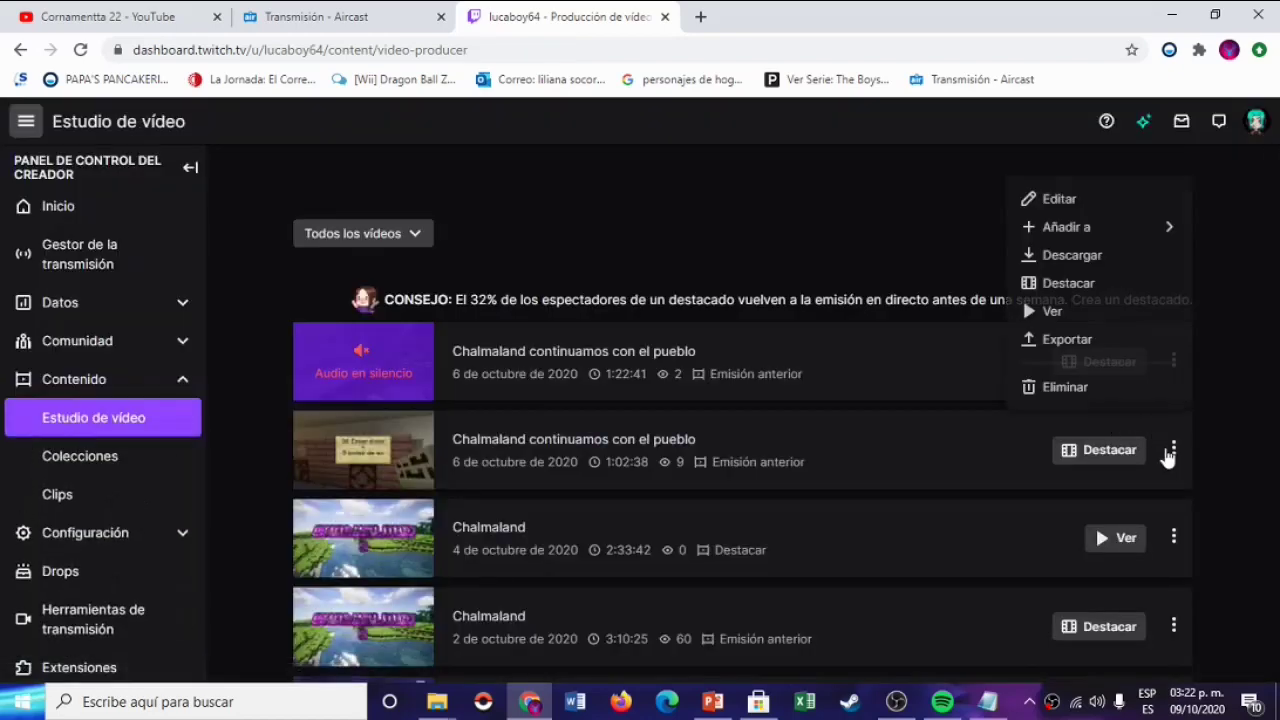
click(1080, 340)
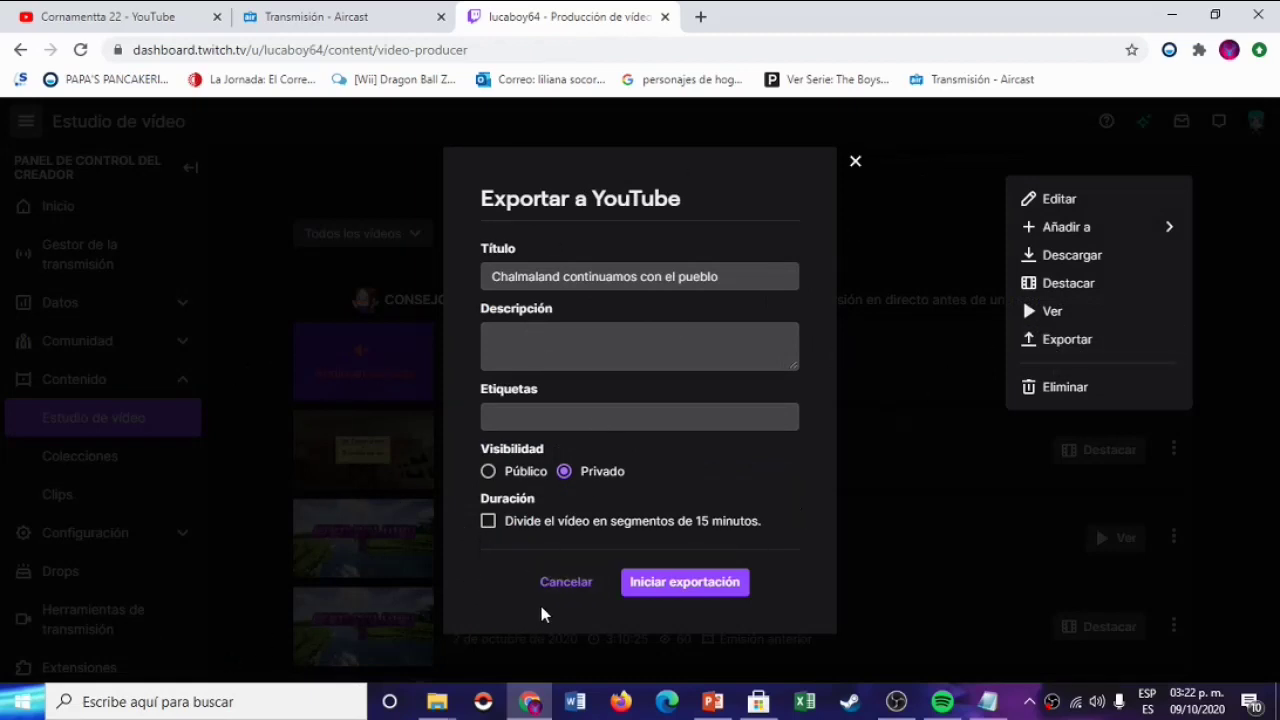
click(583, 578)
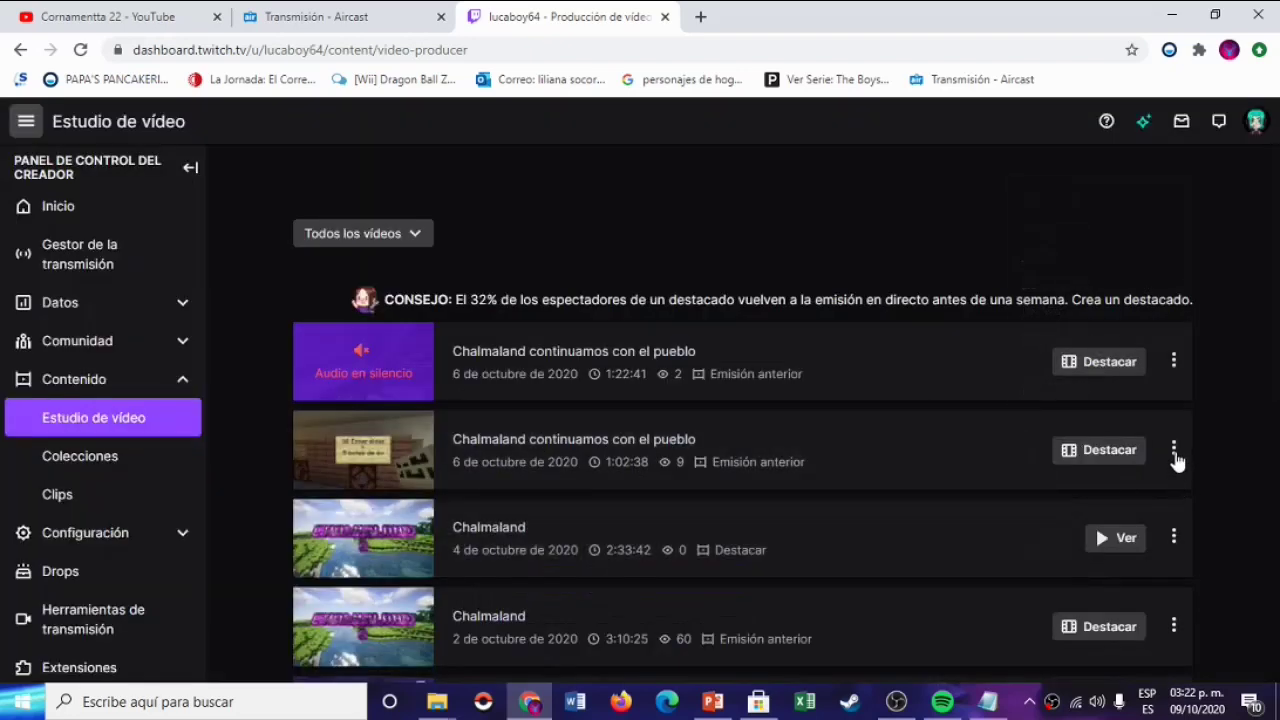
- Open the 1:02:38 Chalmaland continuamos con el pueblo broadcast in the highlighter
click(1175, 452)
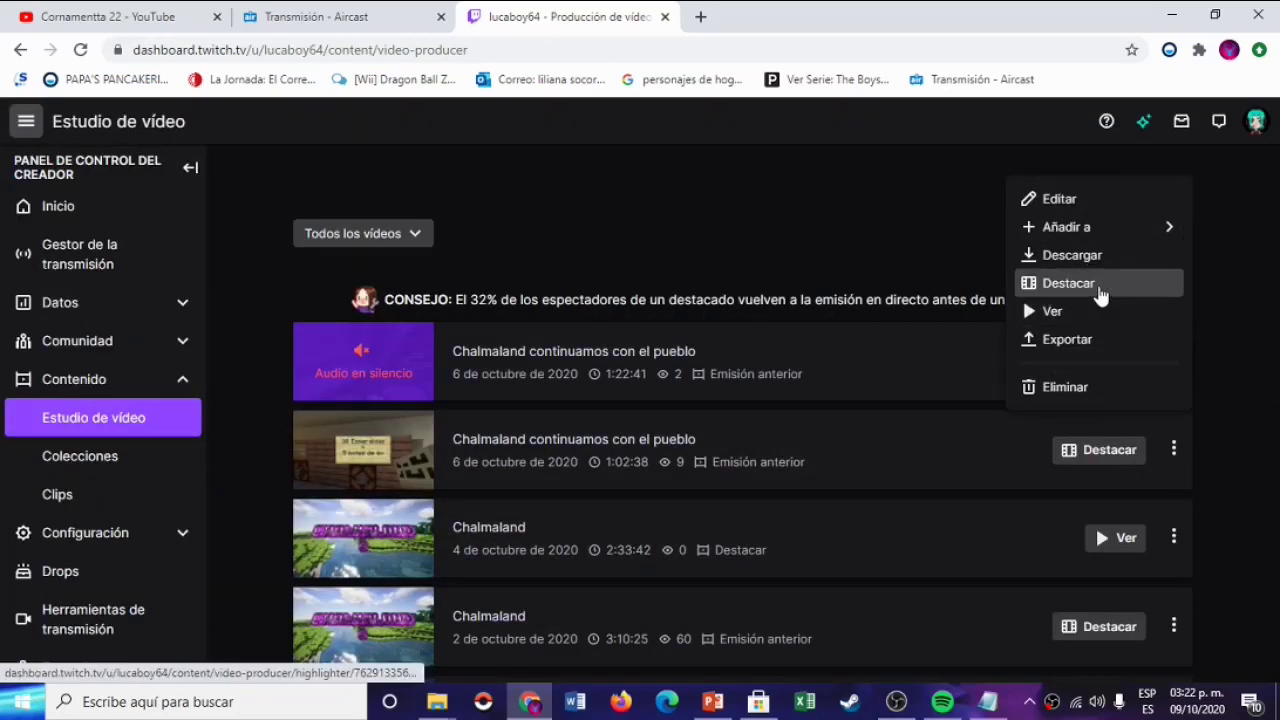
click(1097, 284)
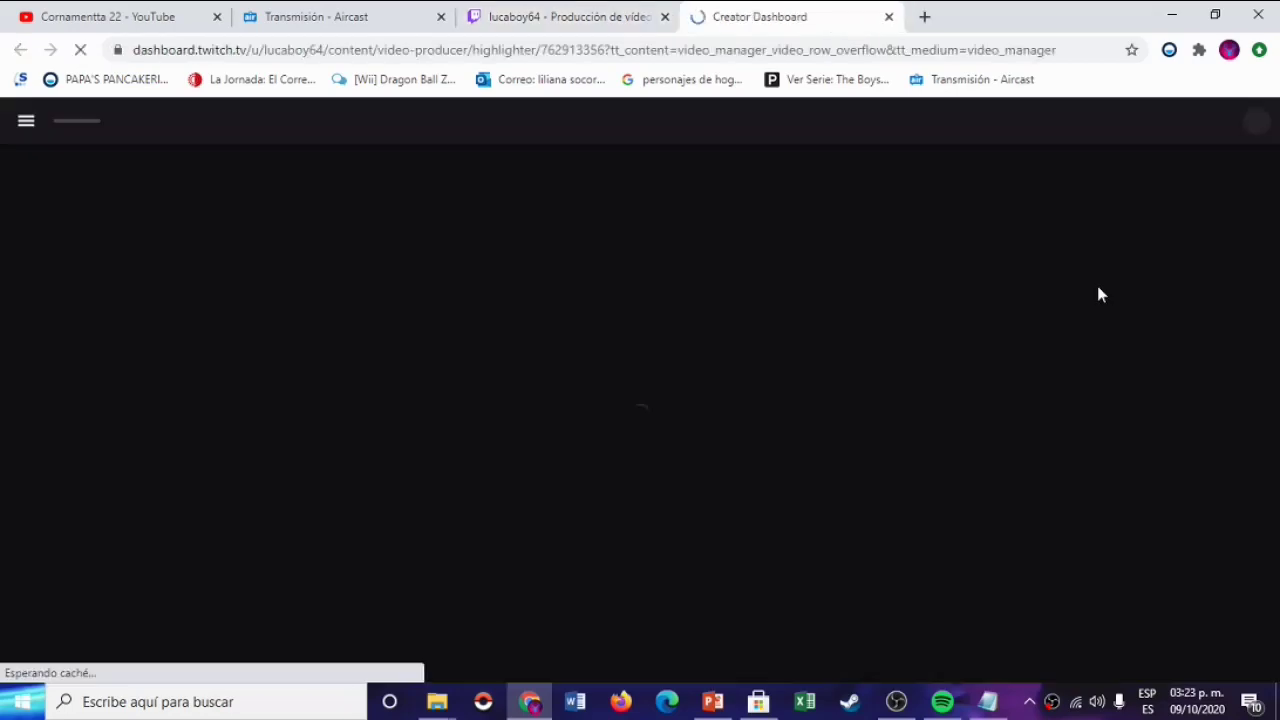